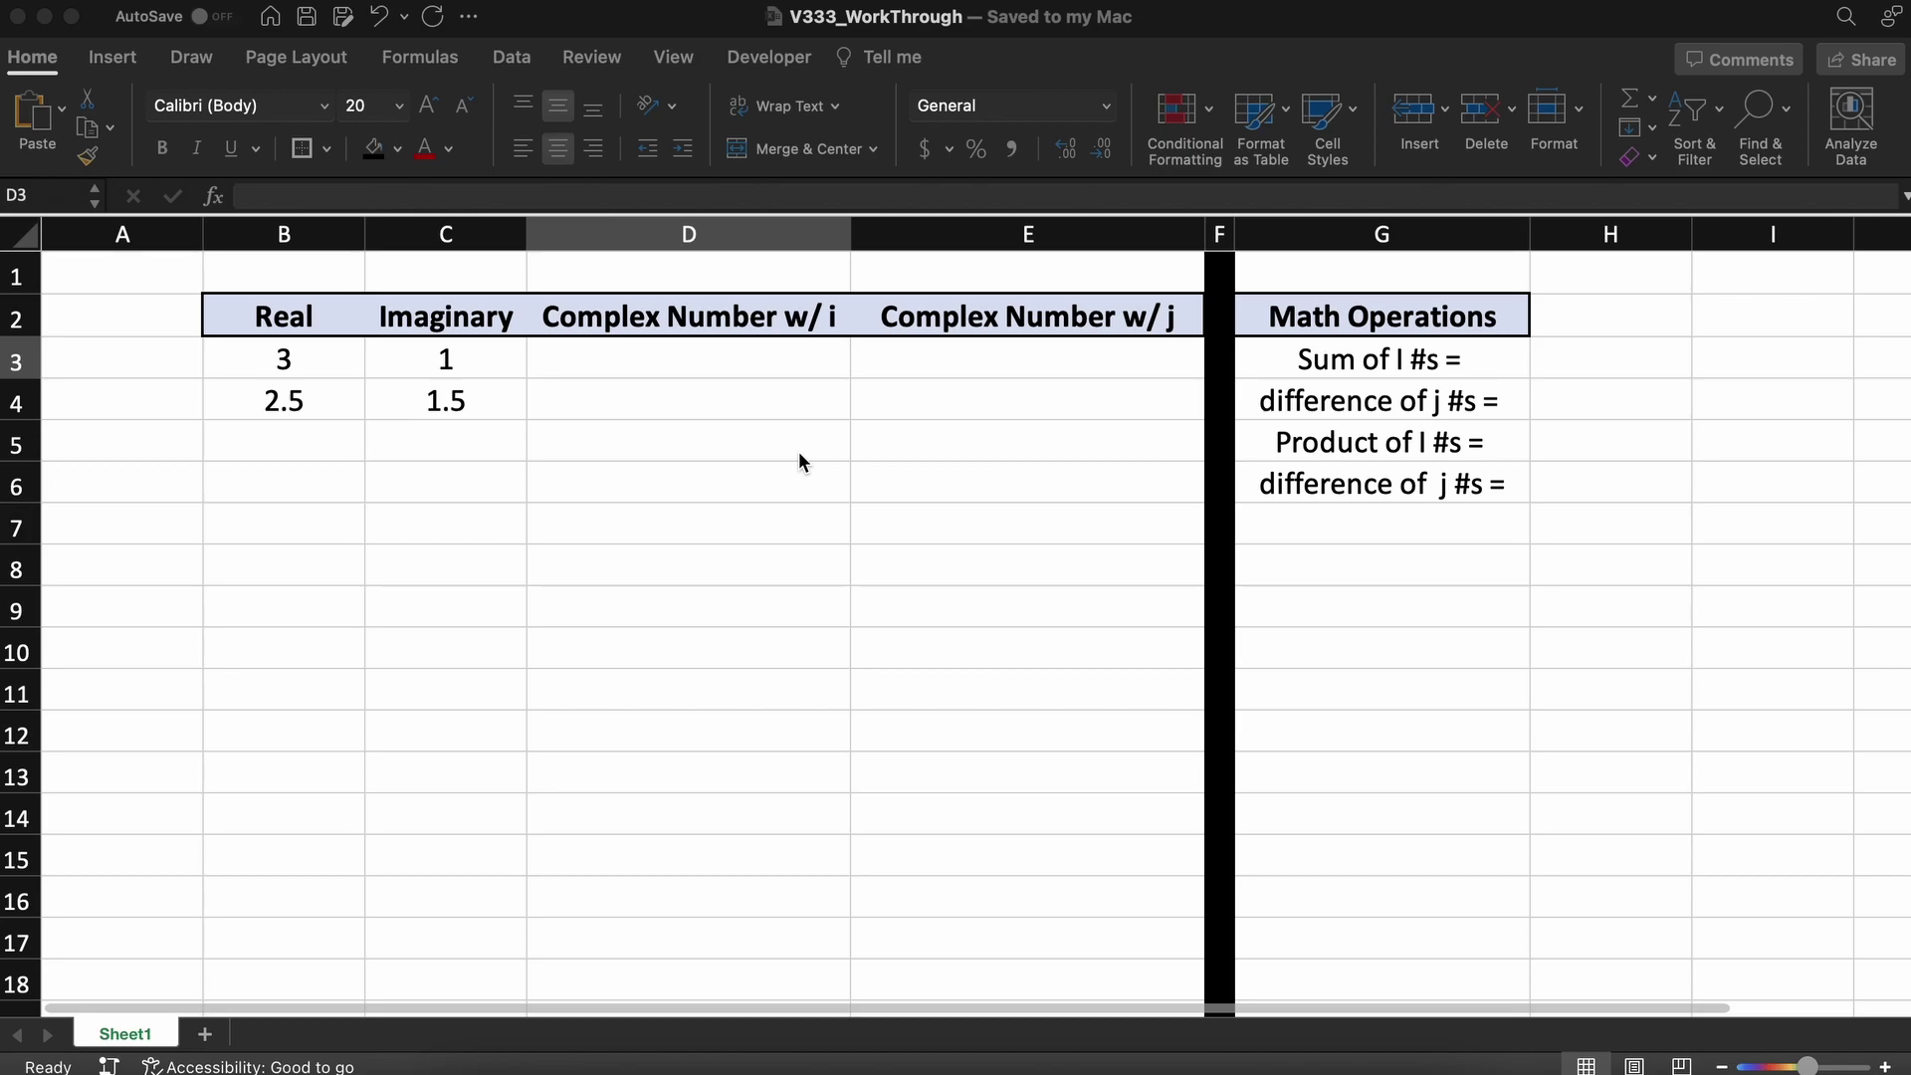
Step: Start a COMPLEX formula in cell D3 by picking COMPLEX from autocomplete
click(793, 370)
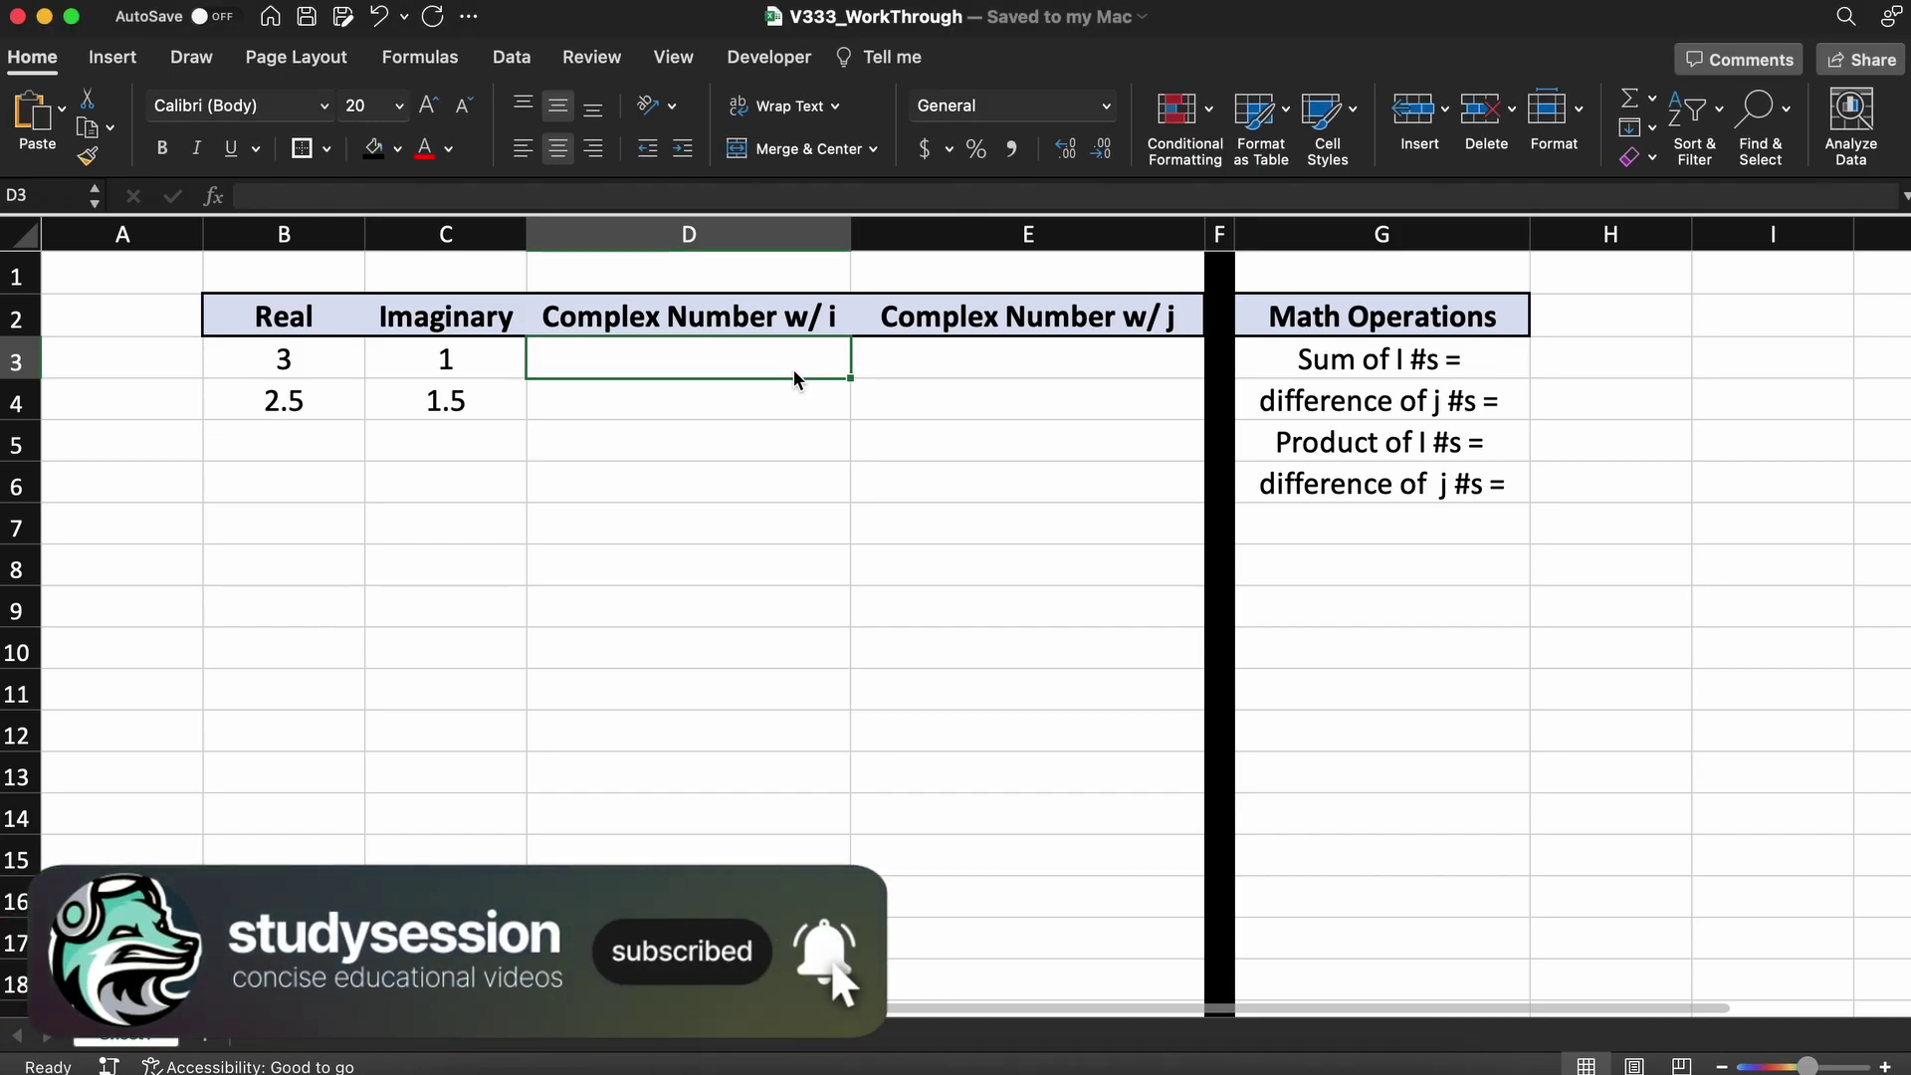
text(=)
text(COMP)
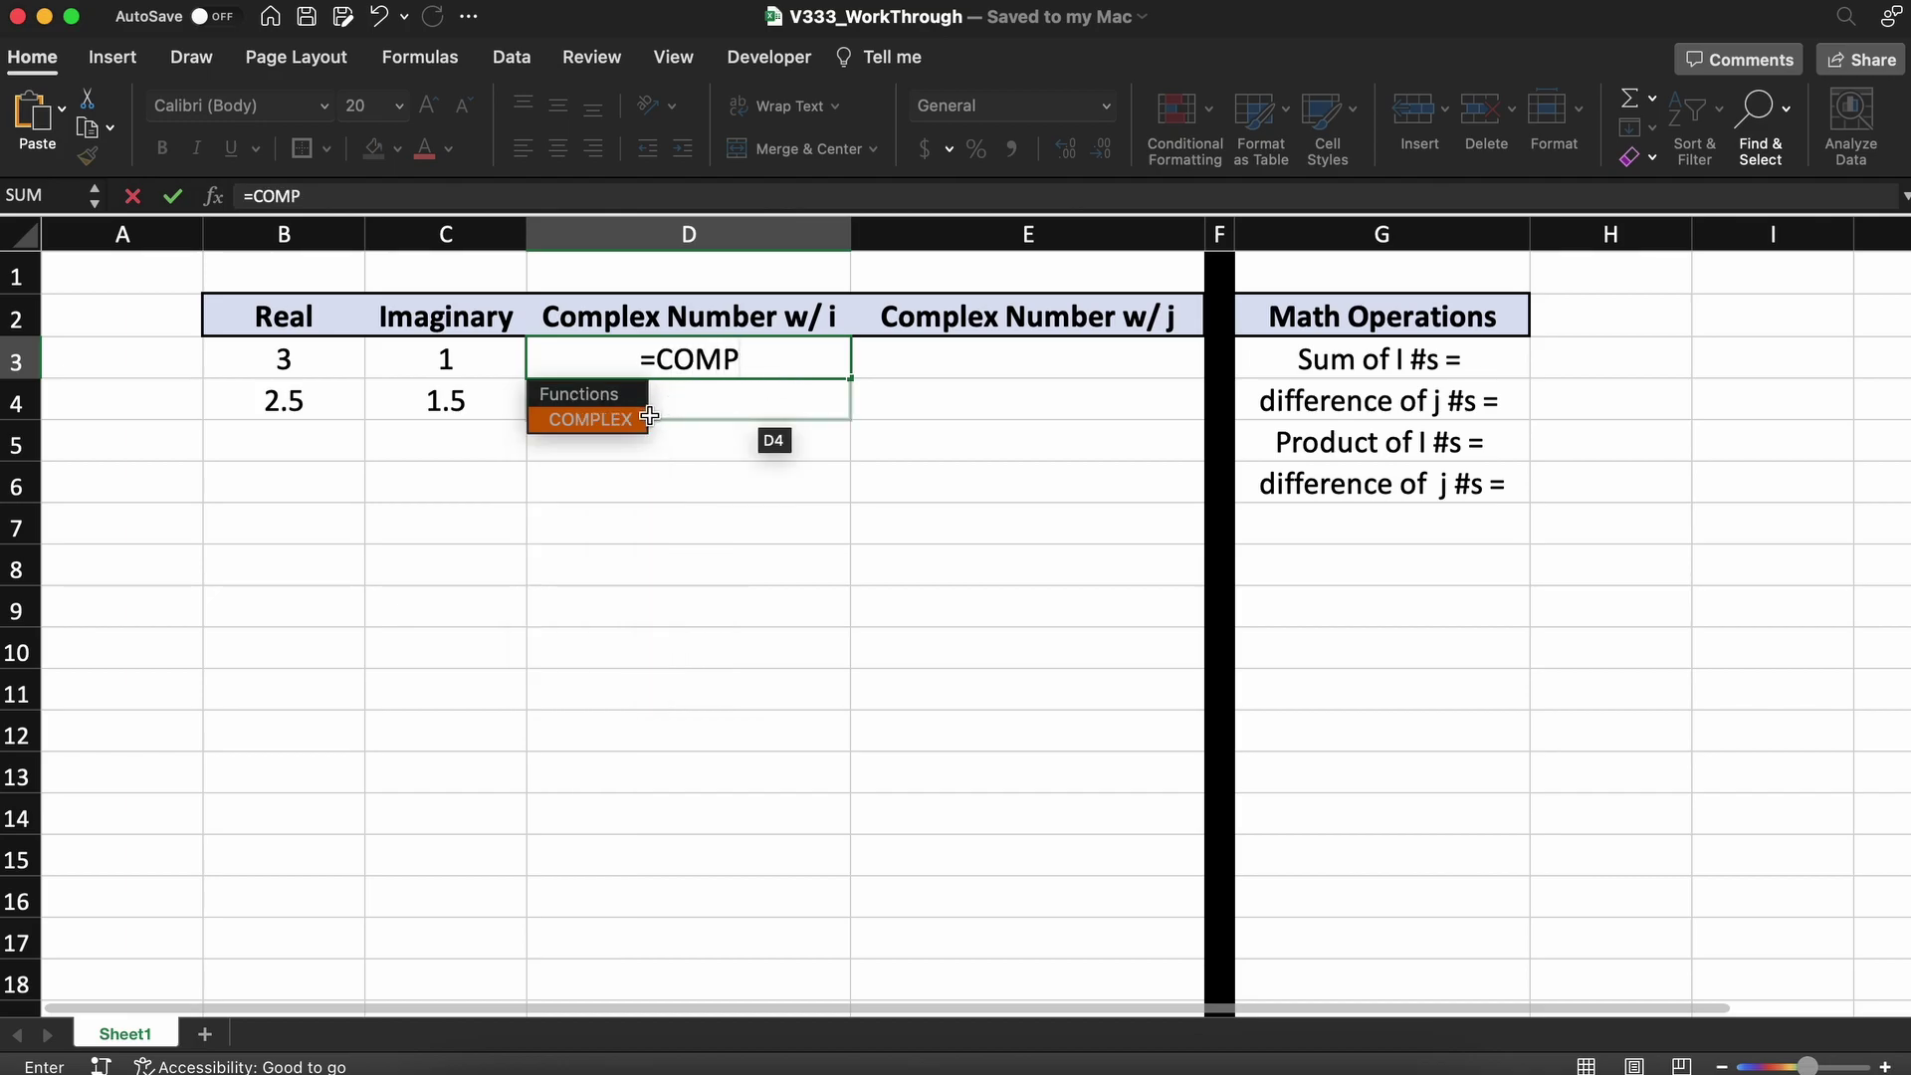
click(648, 416)
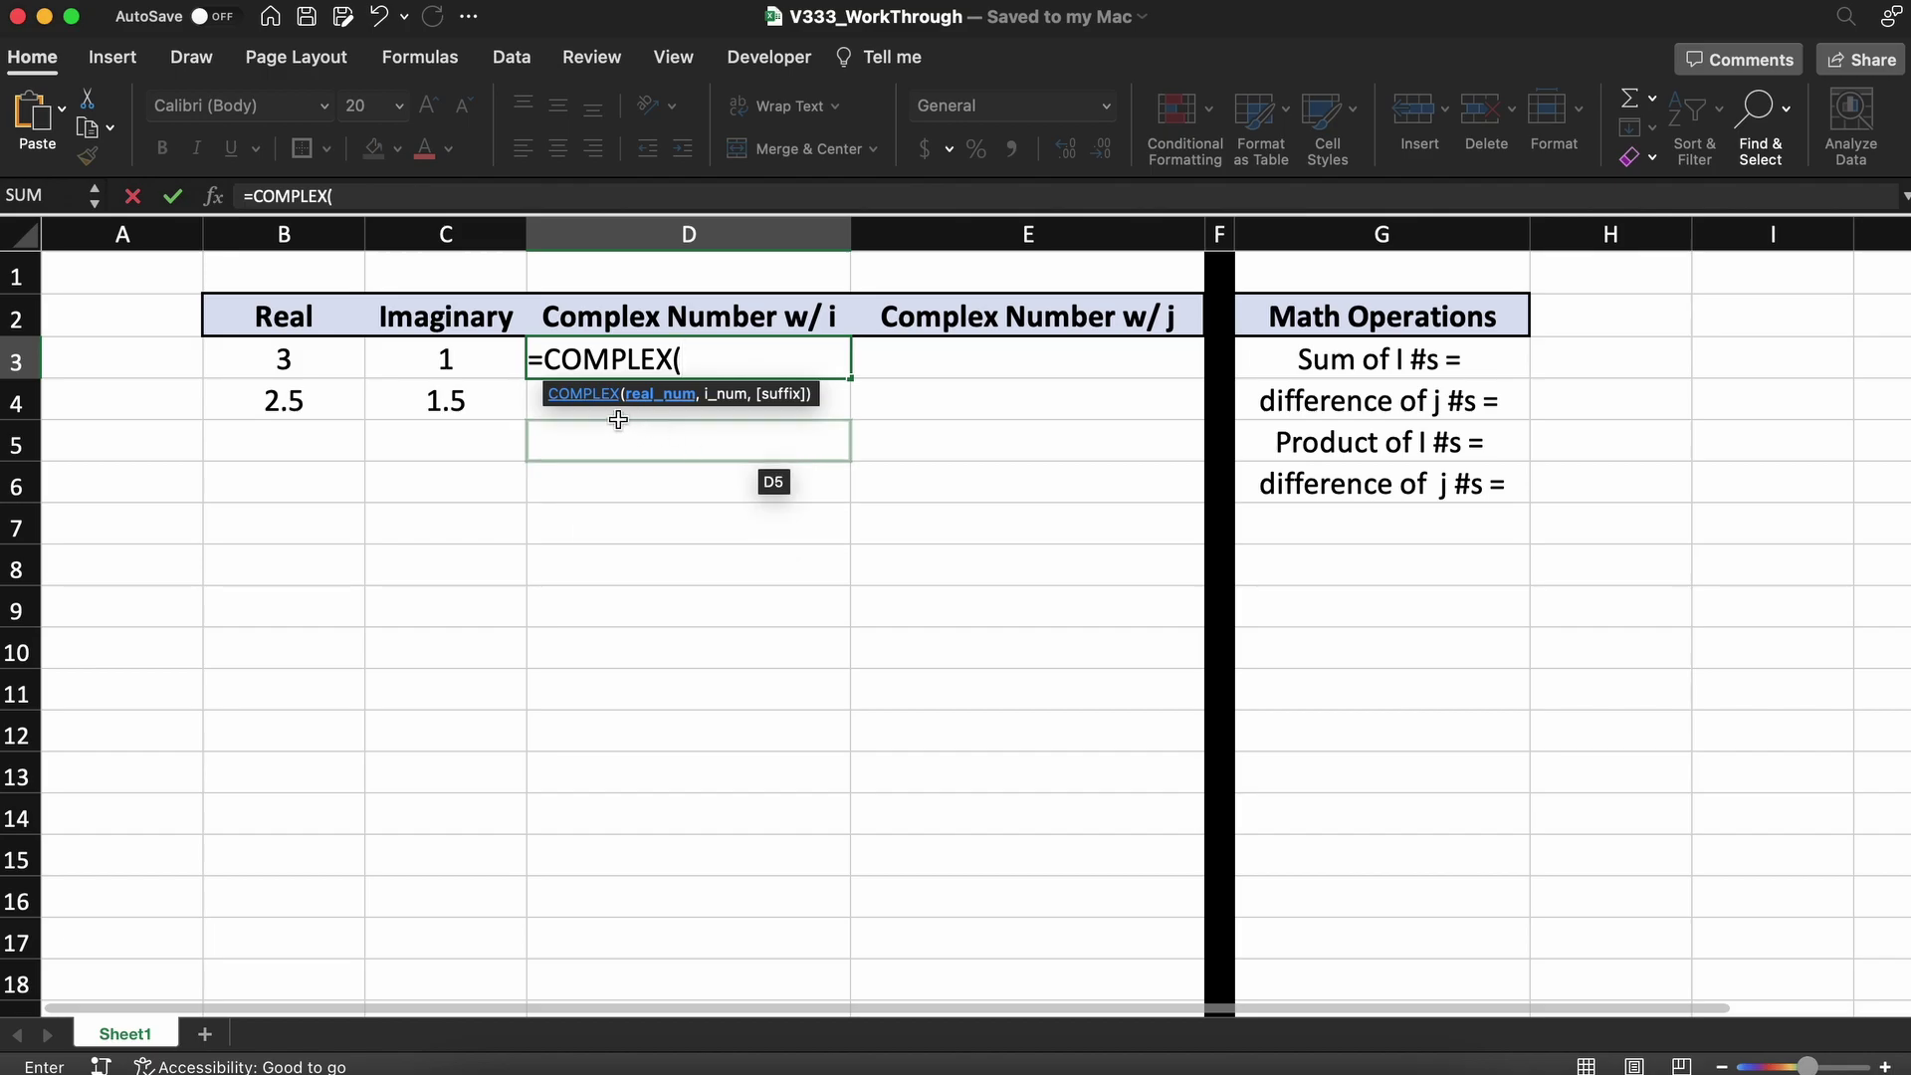
Step: Open the COMPLEX help article, move its window into view and read the description
click(596, 397)
drag(577, 31, 1584, 26)
mouse_move(1126, 394)
mouse_down()
mouse_move(1356, 392)
mouse_move(1539, 432)
mouse_up()
click(1539, 437)
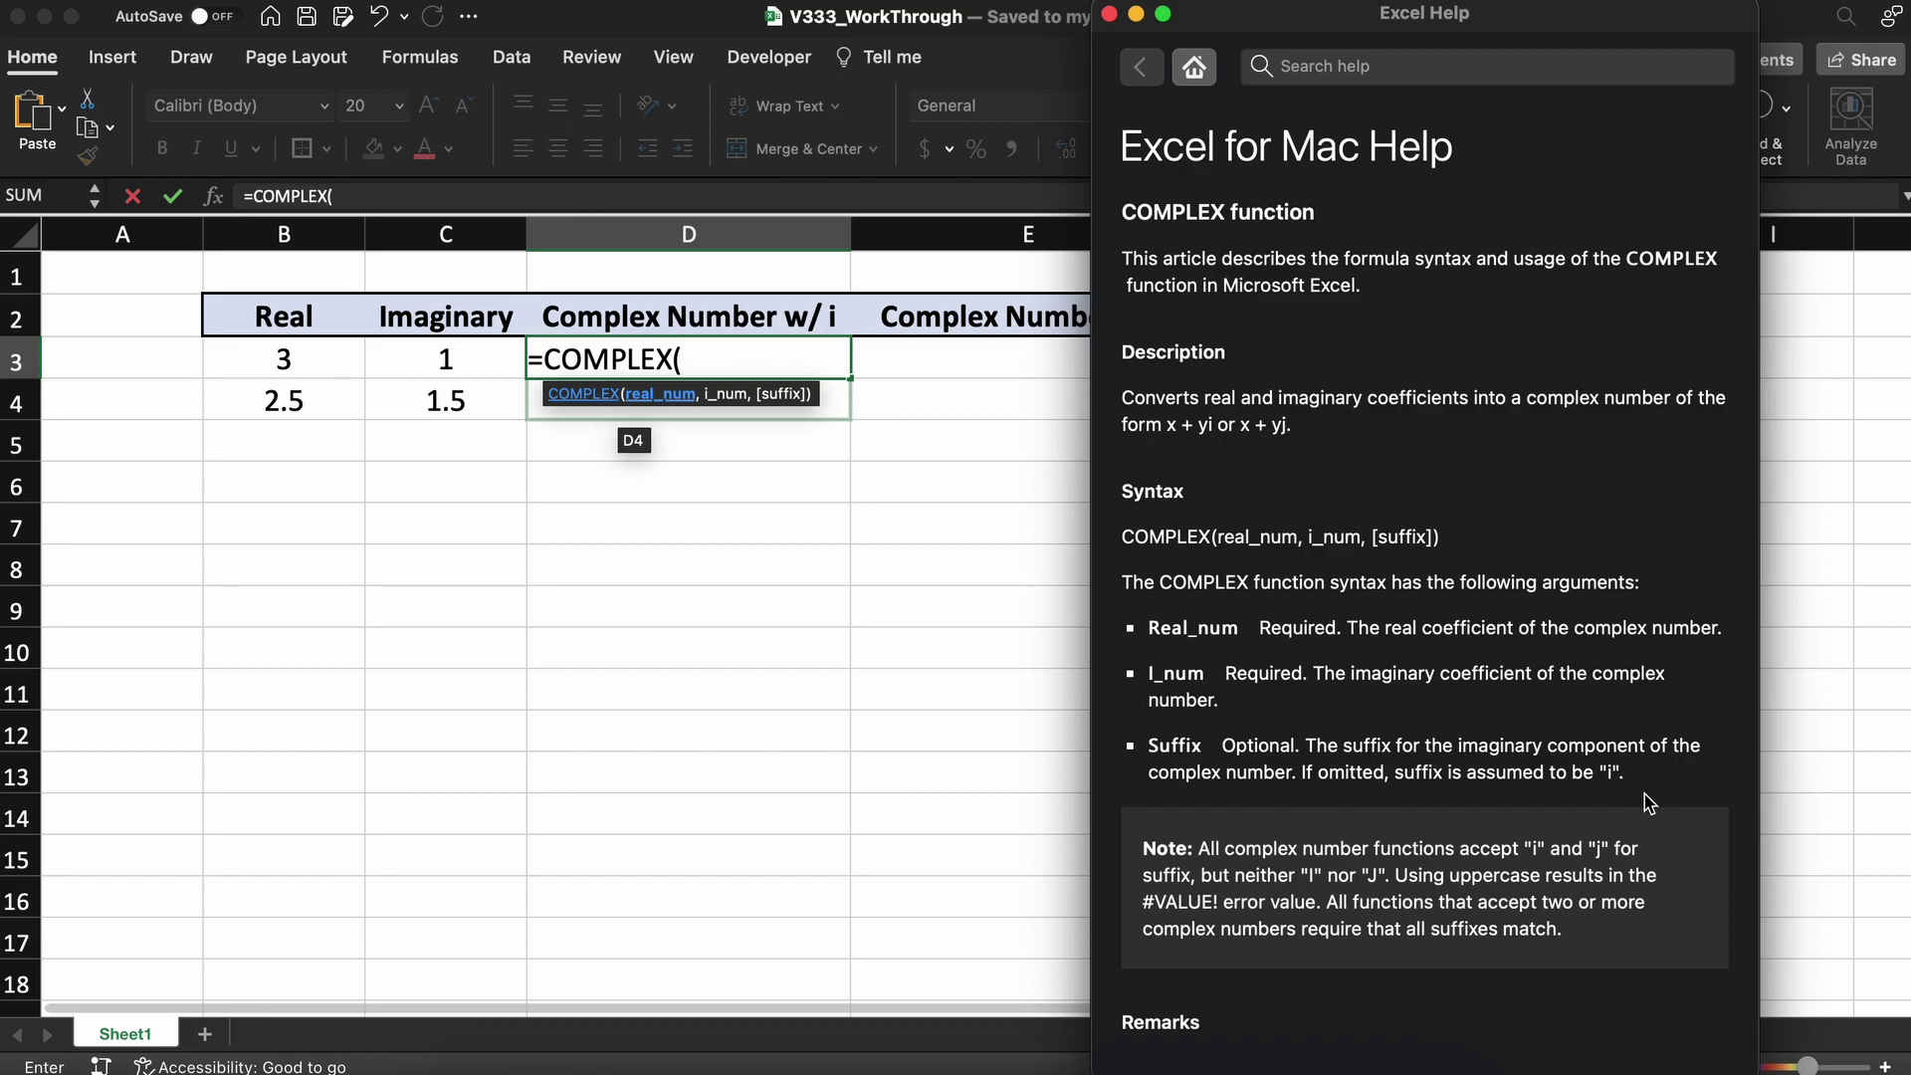
scroll(1649, 802, down, 3)
scroll(1649, 802, down, 3)
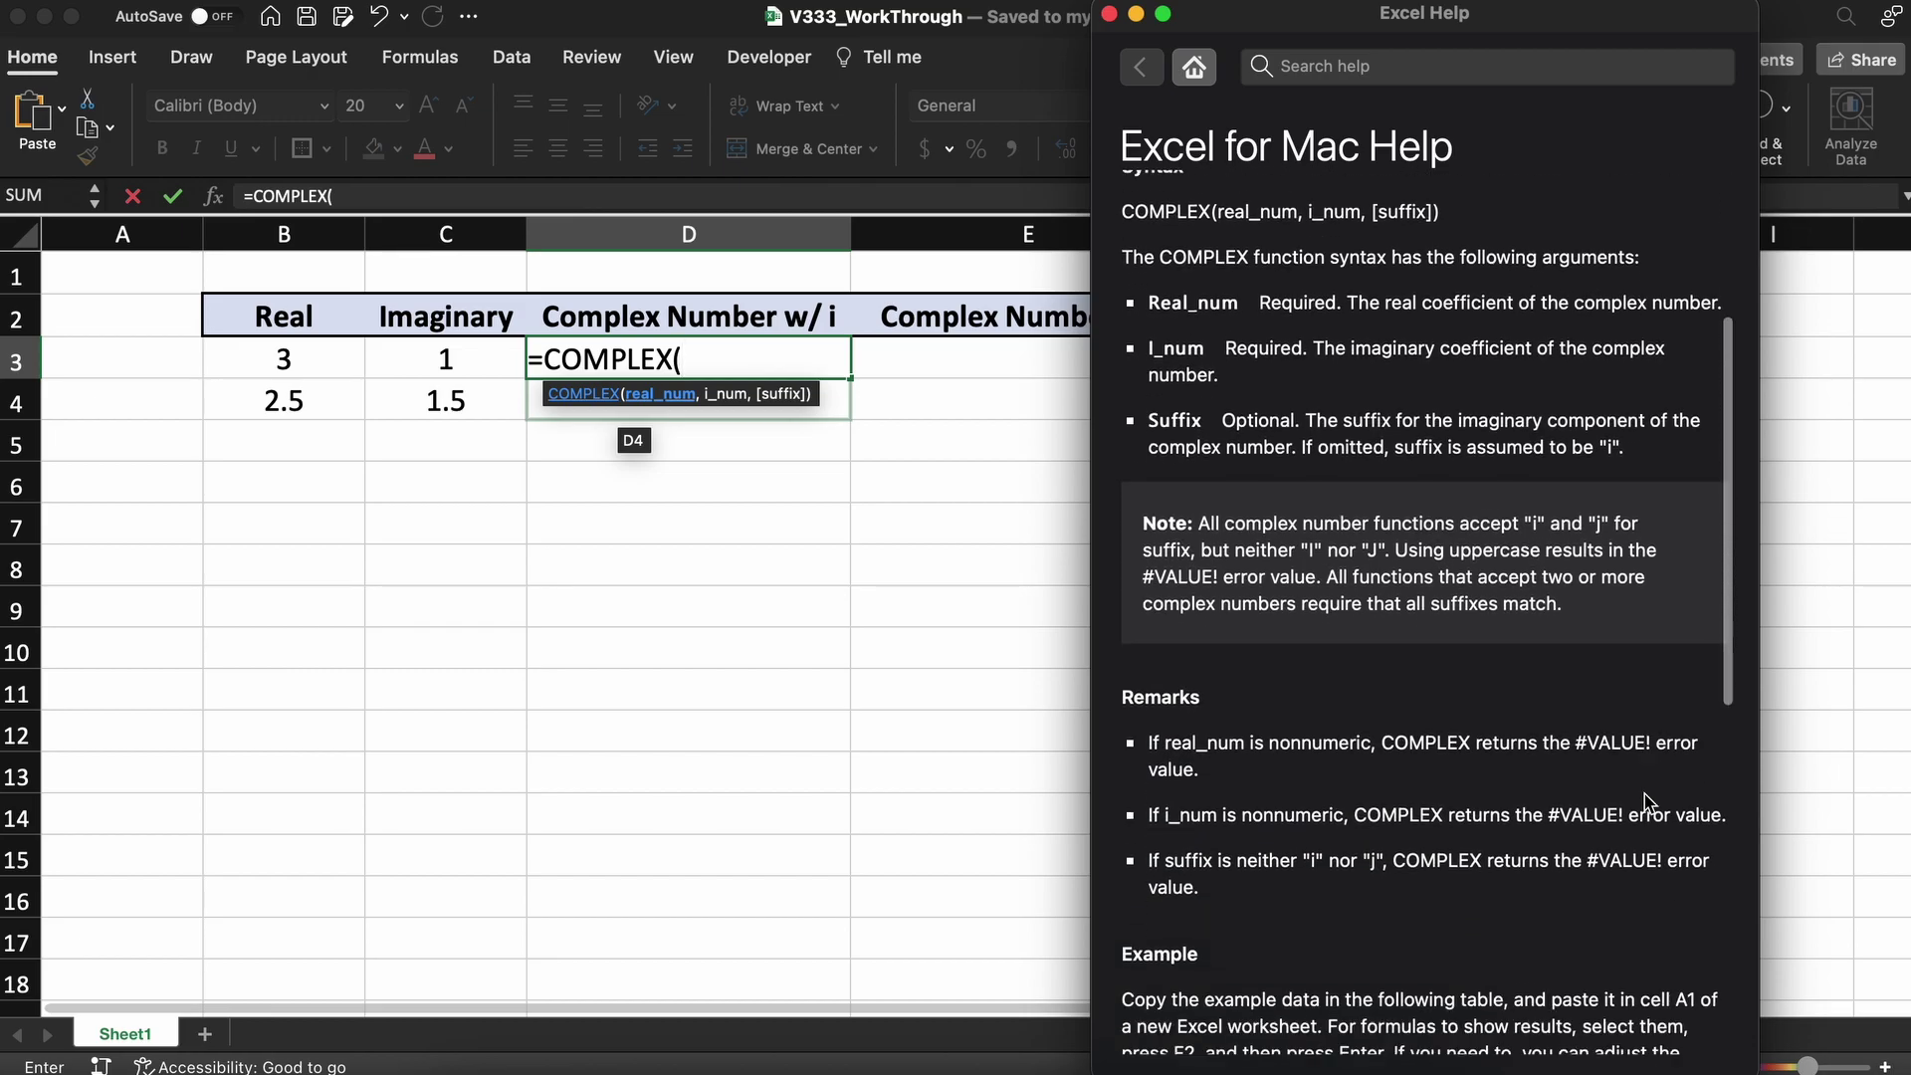
scroll(1648, 801, down, 3)
scroll(1648, 802, down, 3)
scroll(1649, 801, down, 3)
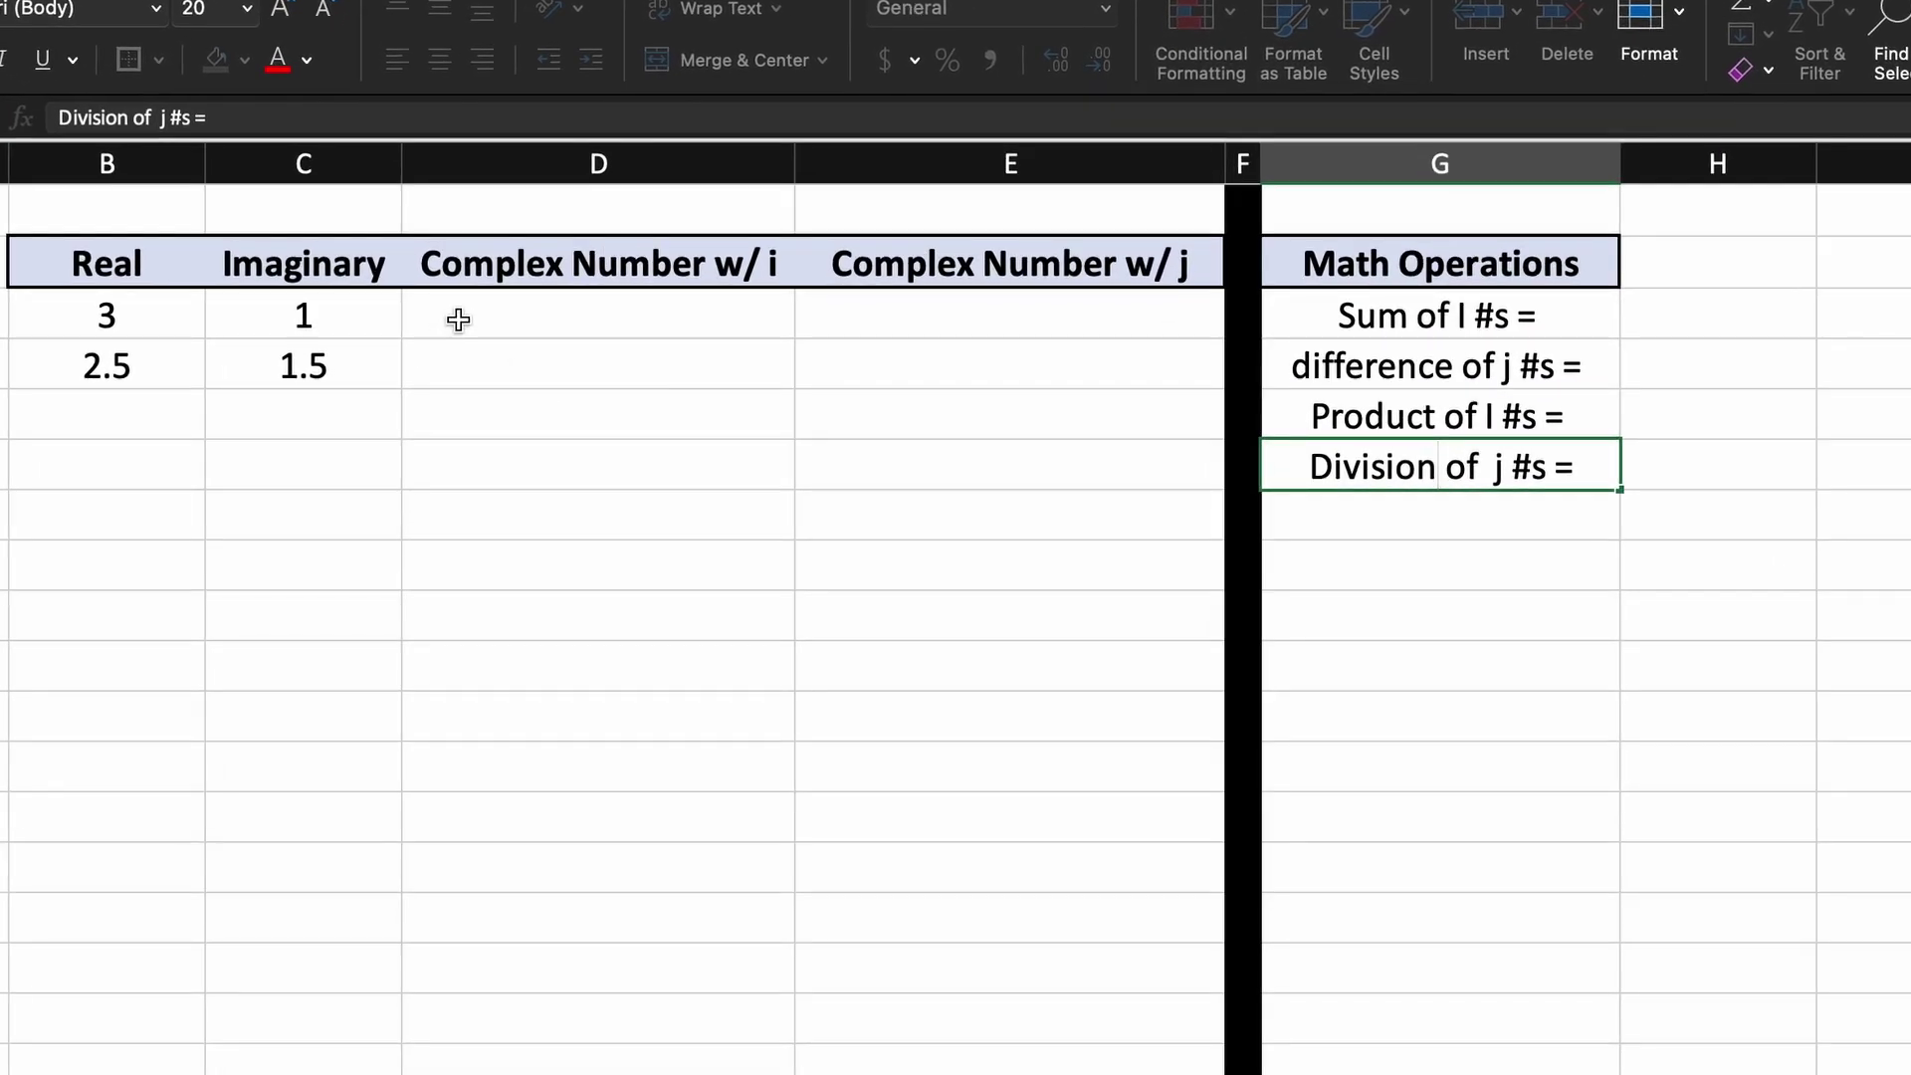
Step: Enter =COMPLEX(B3,C3) in D3 to produce 3+i
click(483, 311)
text(=COMPLEX()
click(177, 320)
text(,)
click(355, 317)
text())
key(Return)
Step: Fill the D3 formula down to D4, giving 2.5+1.5i, and check its references
click(600, 313)
drag(790, 337, 791, 368)
click(592, 368)
click(478, 116)
key(Return)
Step: Enter =COMPLEX(B3,C3,"j") in E3 to produce 3+j
click(870, 321)
text(=COMPLEX()
click(180, 312)
text(,)
click(240, 311)
text(,)
click(1123, 447)
text())
key(Return)
Step: Fill the E3 formula down to E4, giving 2.5+1.5j
click(1153, 322)
drag(1228, 347, 1228, 374)
click(1136, 417)
click(1679, 321)
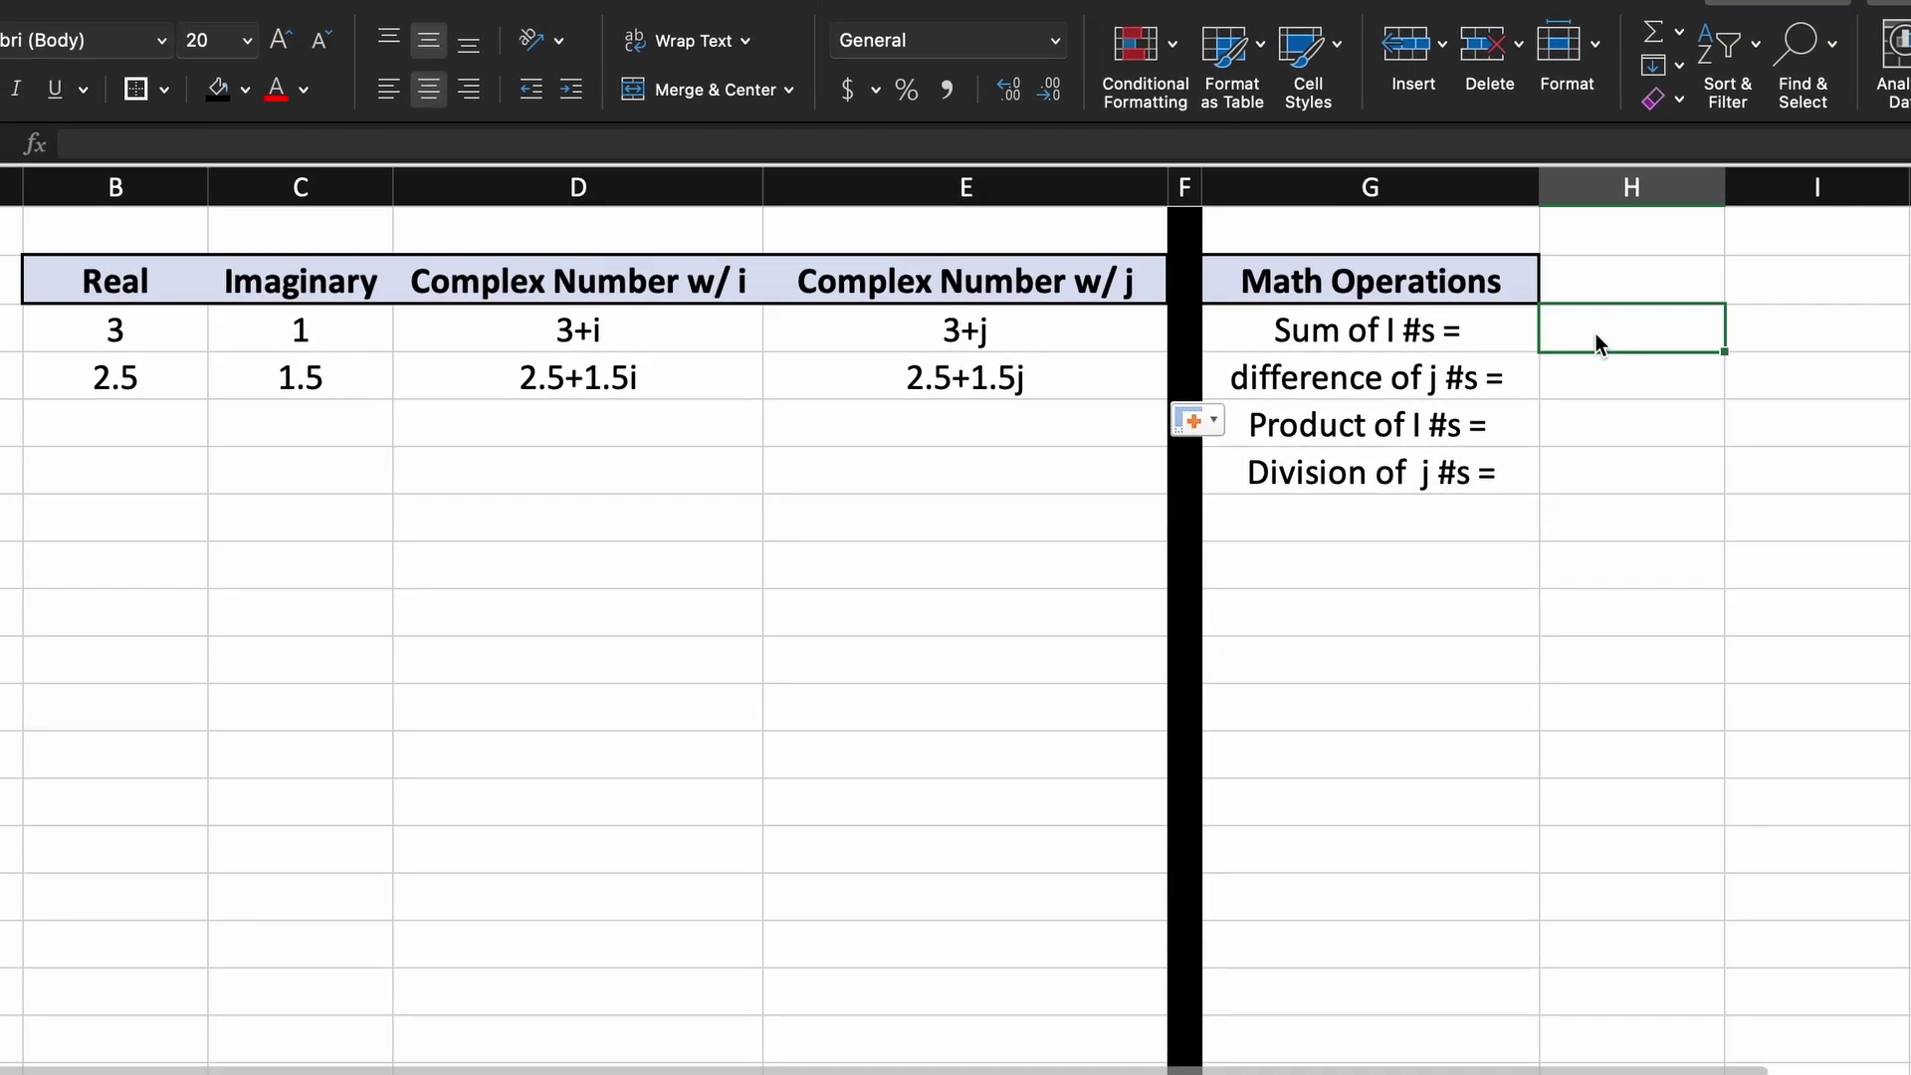
text(=IMSUM()
Step: Enter =IMSUM(D3,D4) in H3, giving 5.5+2.5i
click(658, 347)
text(,)
click(654, 380)
text())
key(Return)
text(=IMSUB()
Step: Enter =IMSUB(E3,E4) in H4, giving 0.5-0.5j
click(827, 331)
text(,)
click(841, 379)
key(Return)
text(=IMPR)
Step: Enter =IMPRODUCT(D3,D4) in H5, giving 6+7i
key(Tab)
click(718, 334)
text(,)
click(712, 386)
key(Return)
Step: Add a 'Note:' label in column G with =IMSUB(D3,E3) beside it, returning #NUM!
click(1317, 542)
click(1316, 594)
key(Tab)
text(IMSUB()
click(733, 329)
text(,)
click(817, 330)
text())
key(Return)
Step: Enter =IMDIV(E3,E4) in H6 (about 0.235-0.235j) and widen column H
click(1605, 663)
click(1586, 481)
text(IMF)
key(BackSpace)
text(DIV()
click(831, 338)
text(,)
click(832, 379)
key(Return)
drag(1724, 186, 1910, 187)
click(1839, 472)
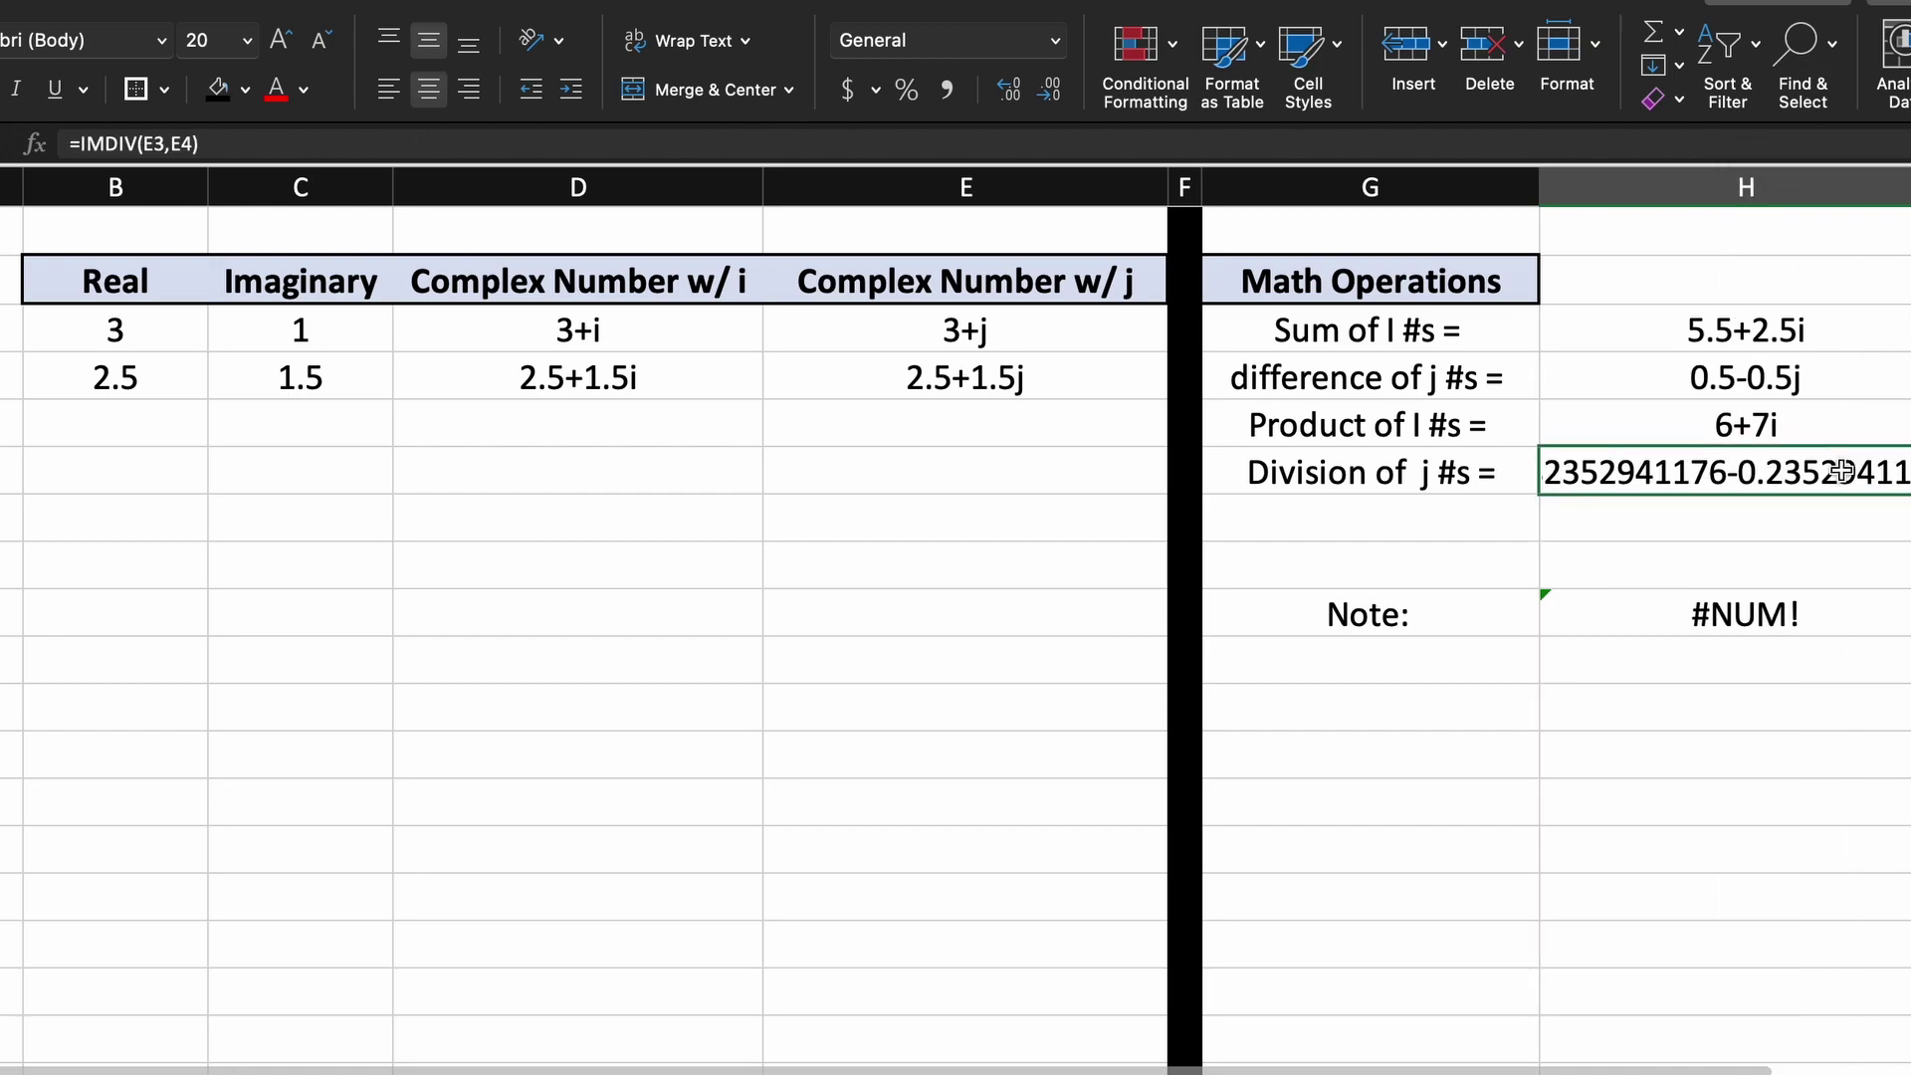